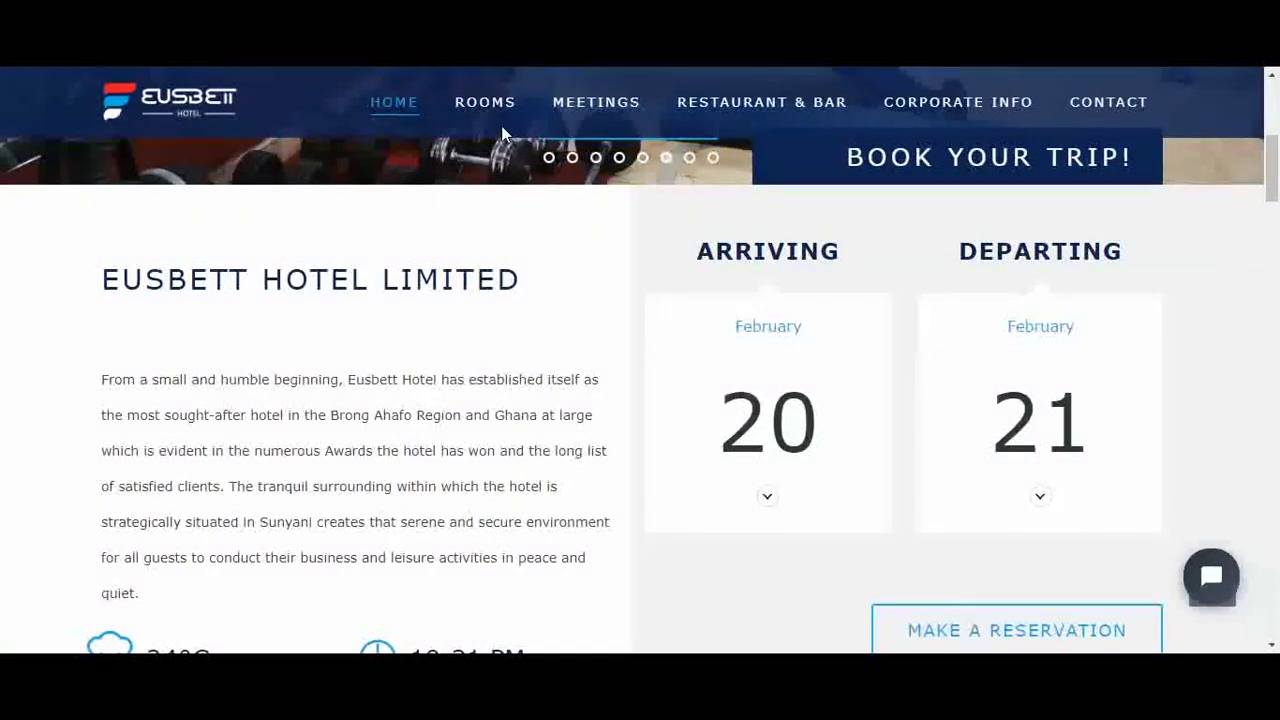
pyautogui.scroll(5, 603, 245)
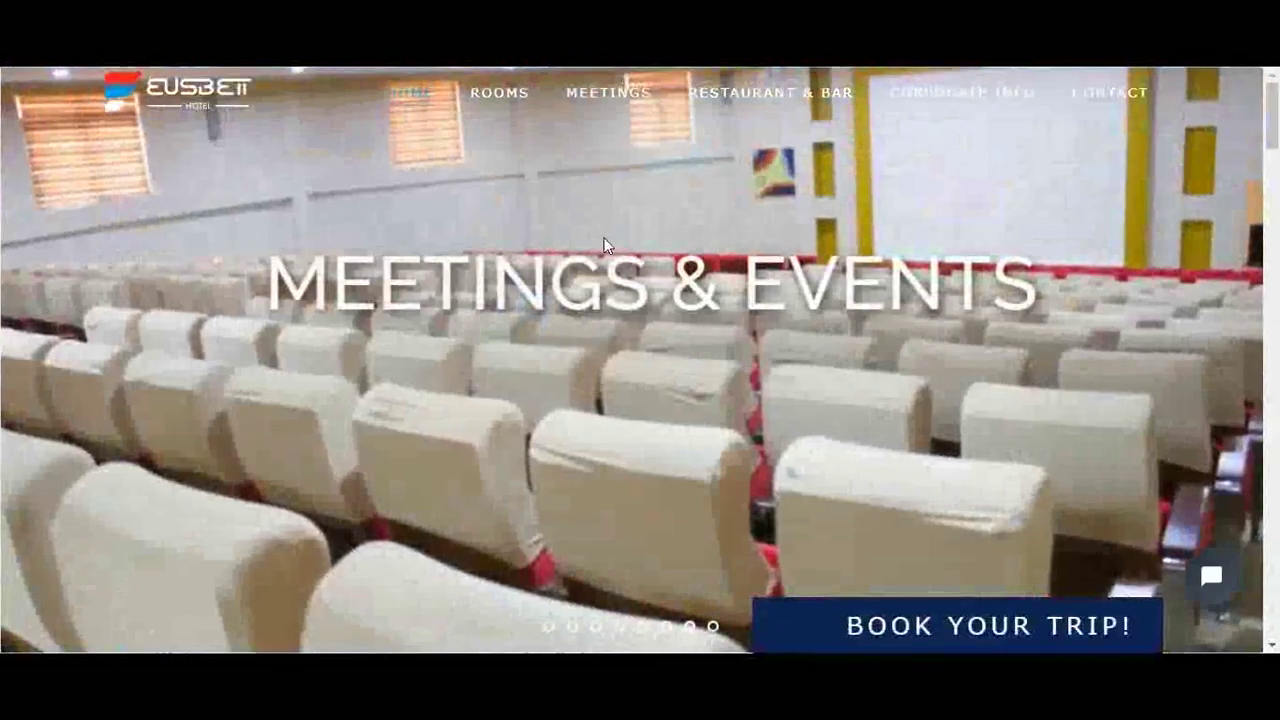
pyautogui.scroll(-1, 603, 245)
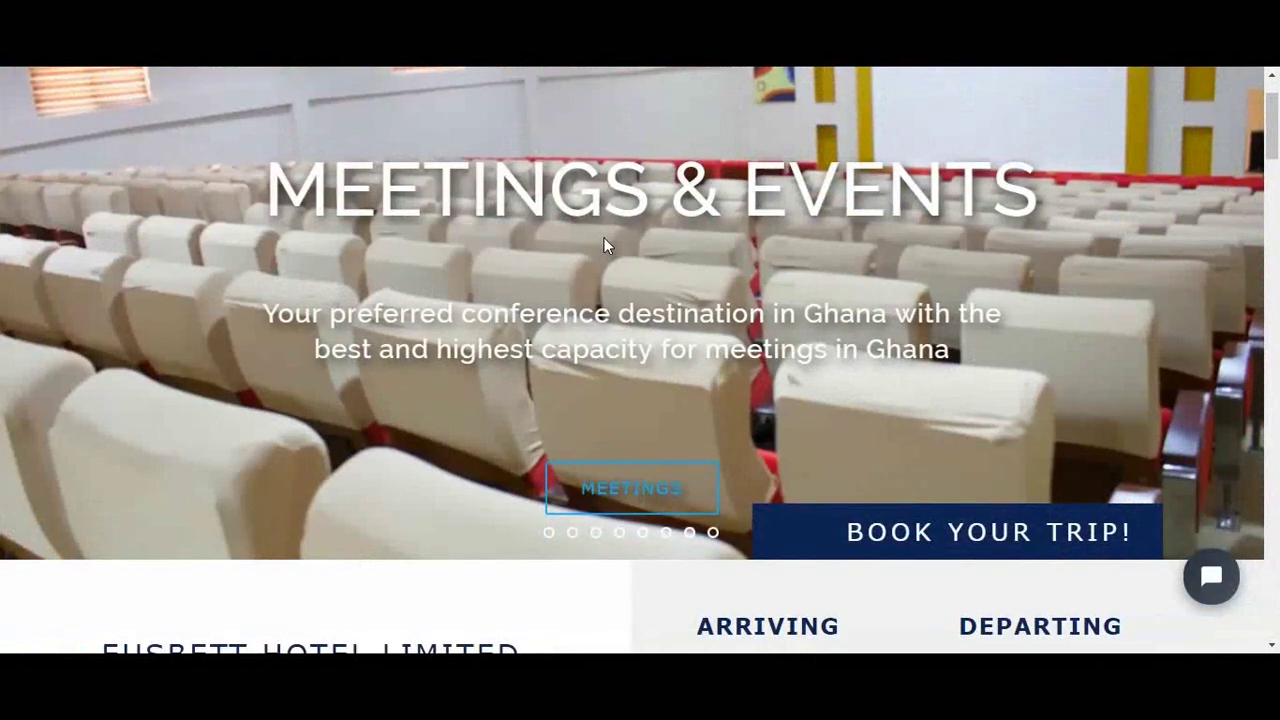
pyautogui.scroll(1, 603, 237)
pyautogui.scroll(-3, 606, 237)
pyautogui.scroll(-2, 609, 236)
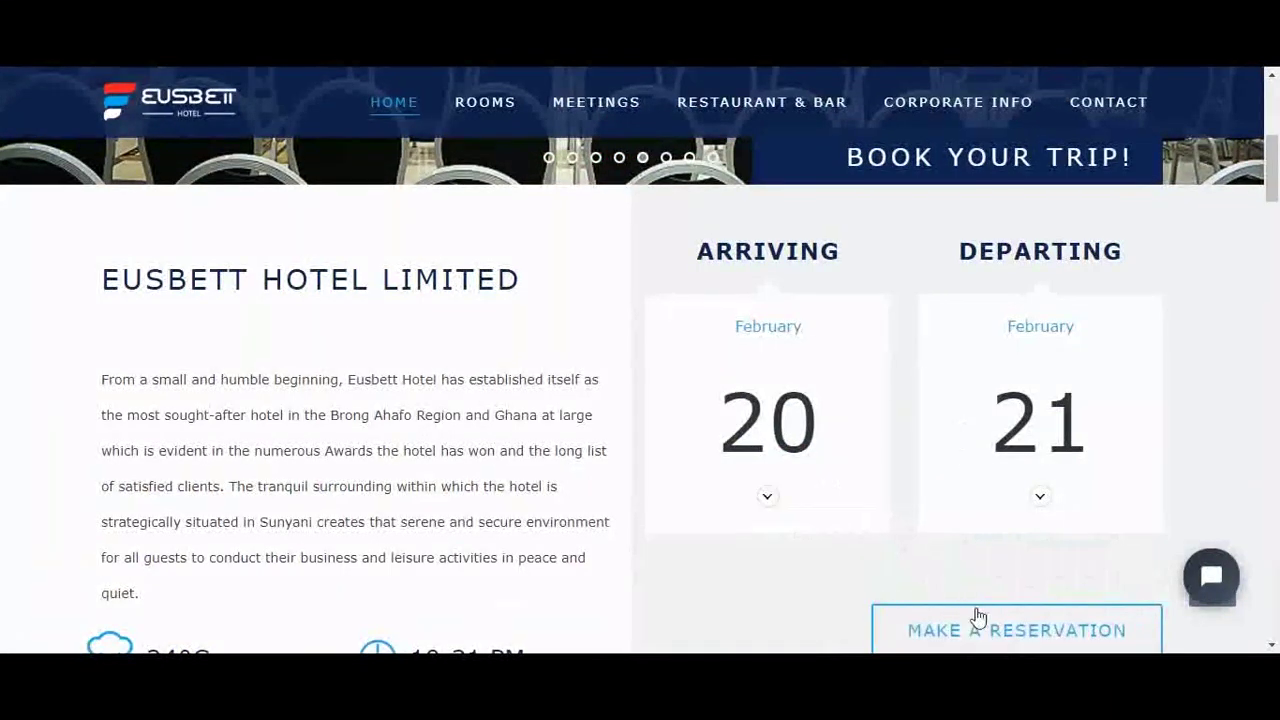
# Open the online reservation page and check room availability for 23–28 February 2019.
pyautogui.click(973, 626)
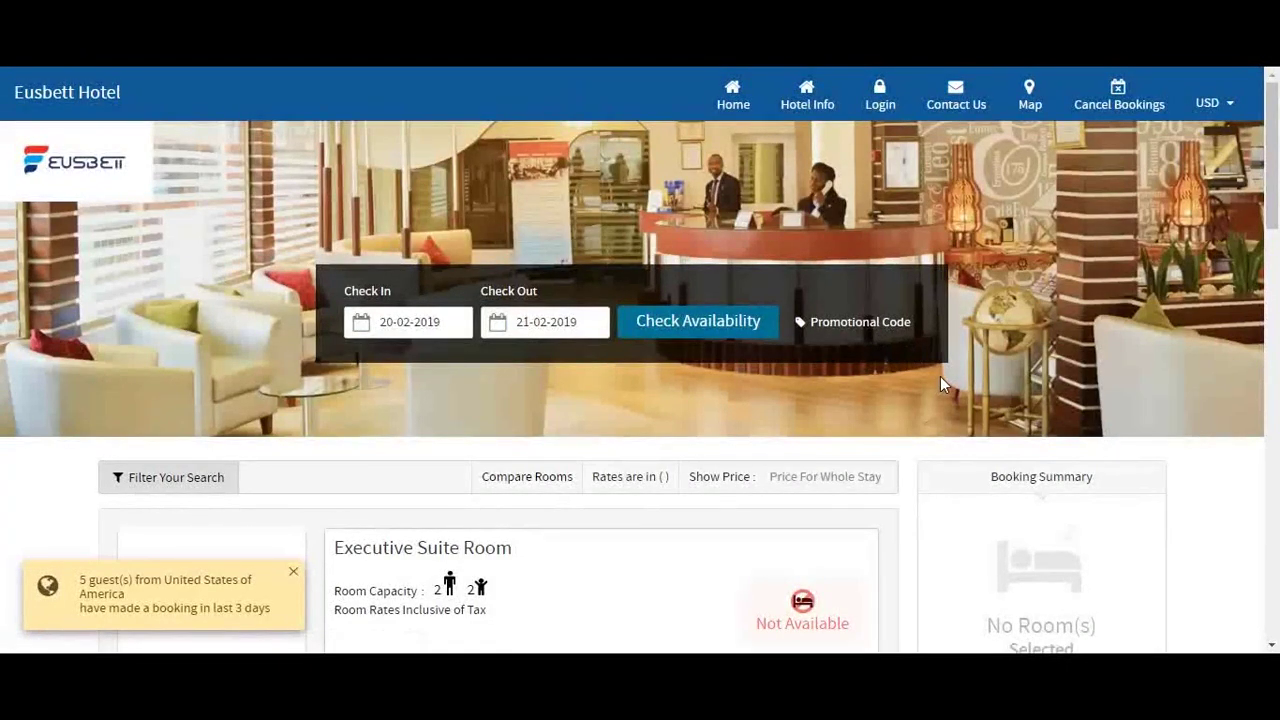
pyautogui.click(412, 328)
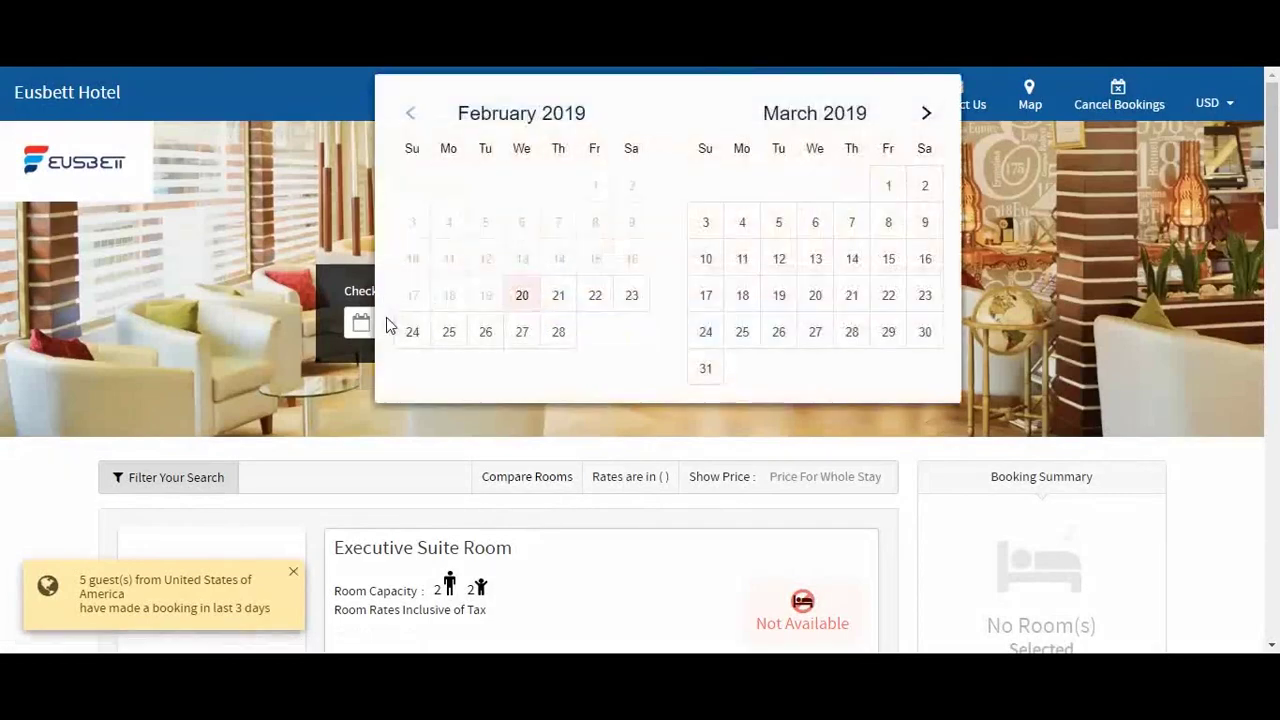
pyautogui.click(628, 309)
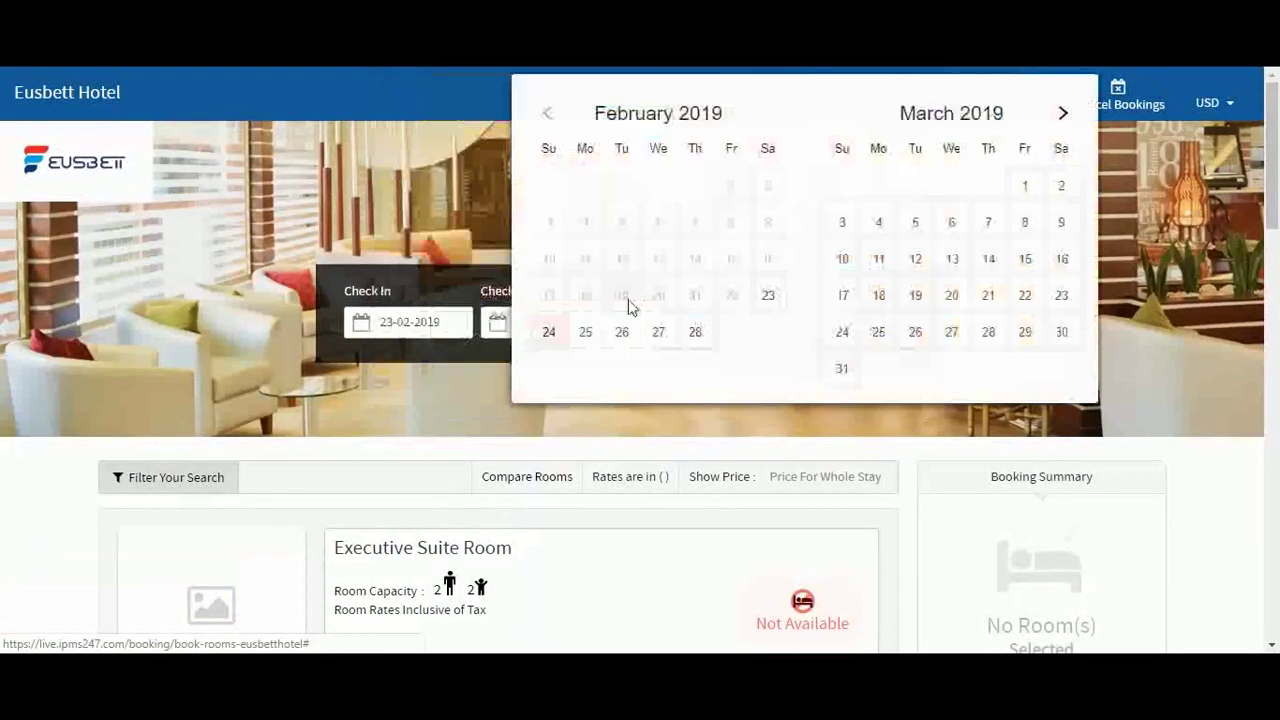
pyautogui.click(695, 332)
pyautogui.click(727, 326)
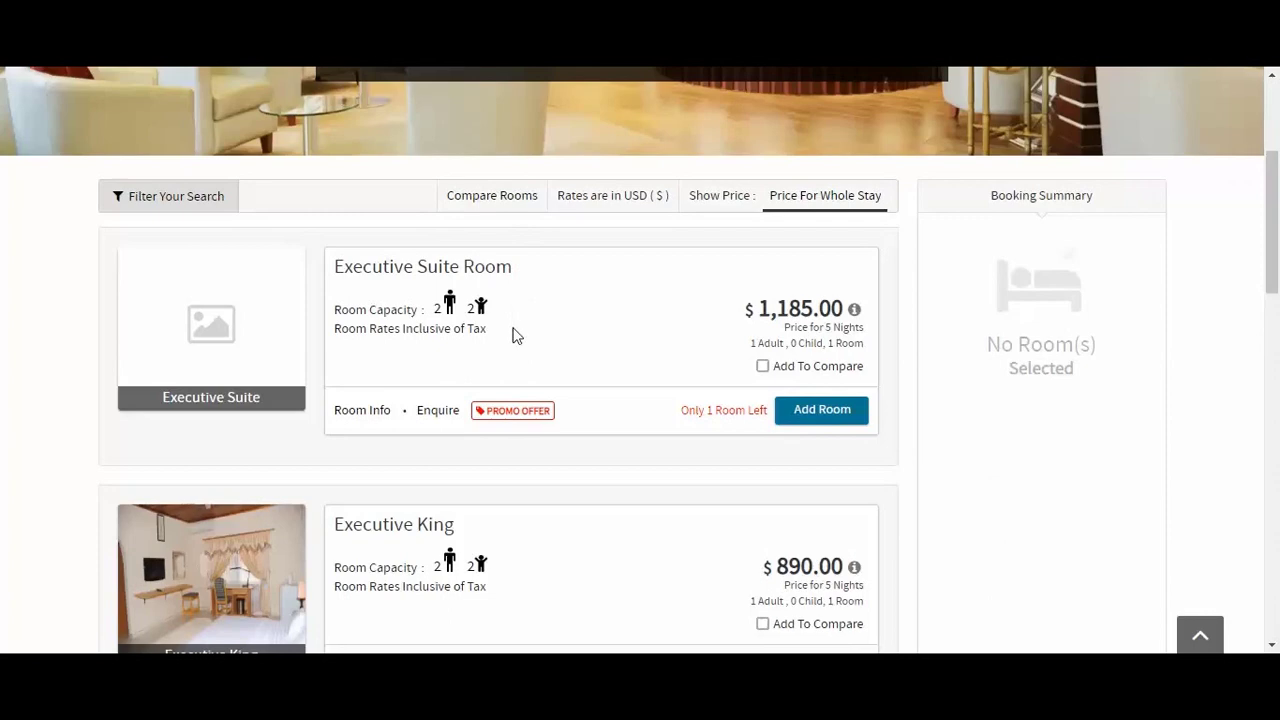
pyautogui.scroll(-3, 450, 310)
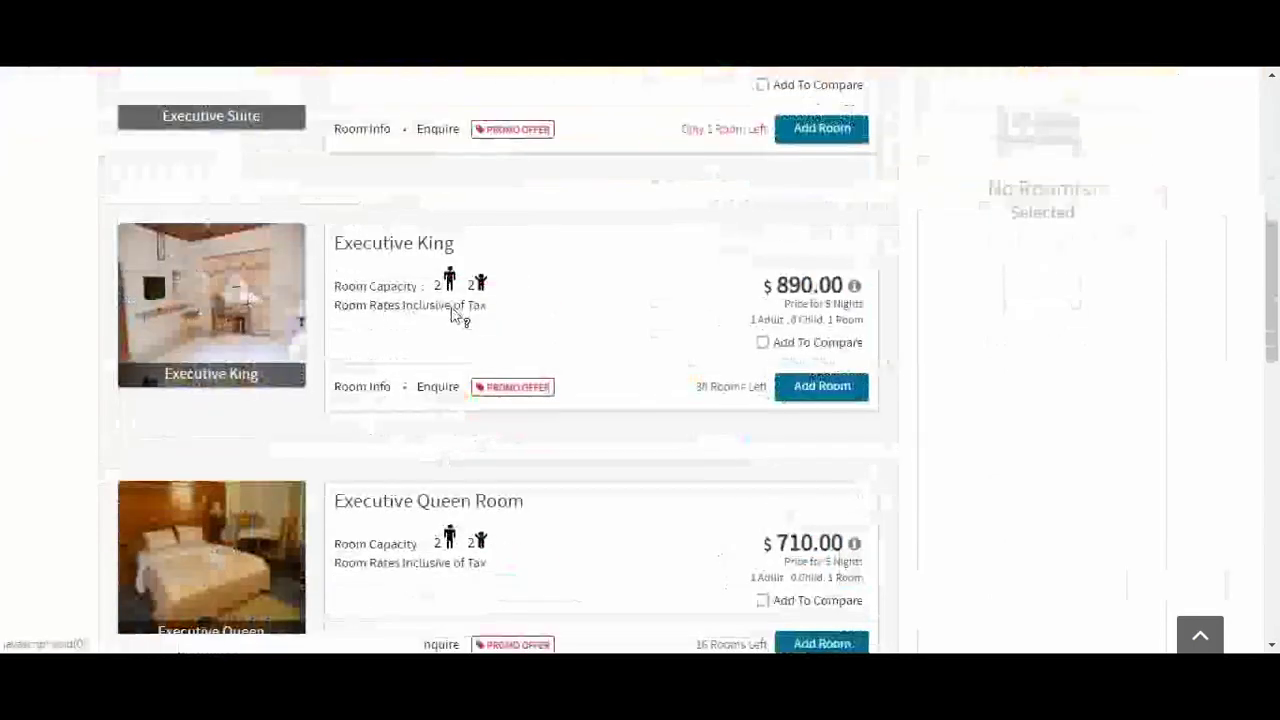
pyautogui.scroll(-3, 455, 318)
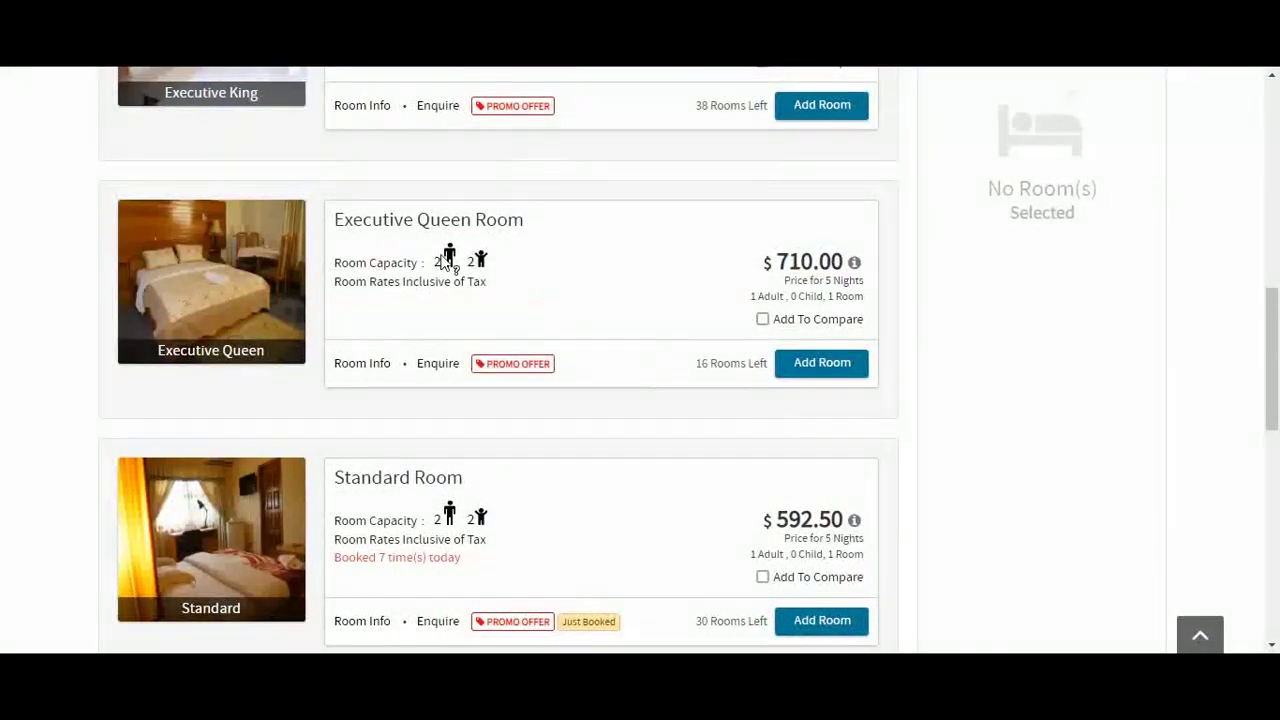
pyautogui.scroll(-3, 733, 451)
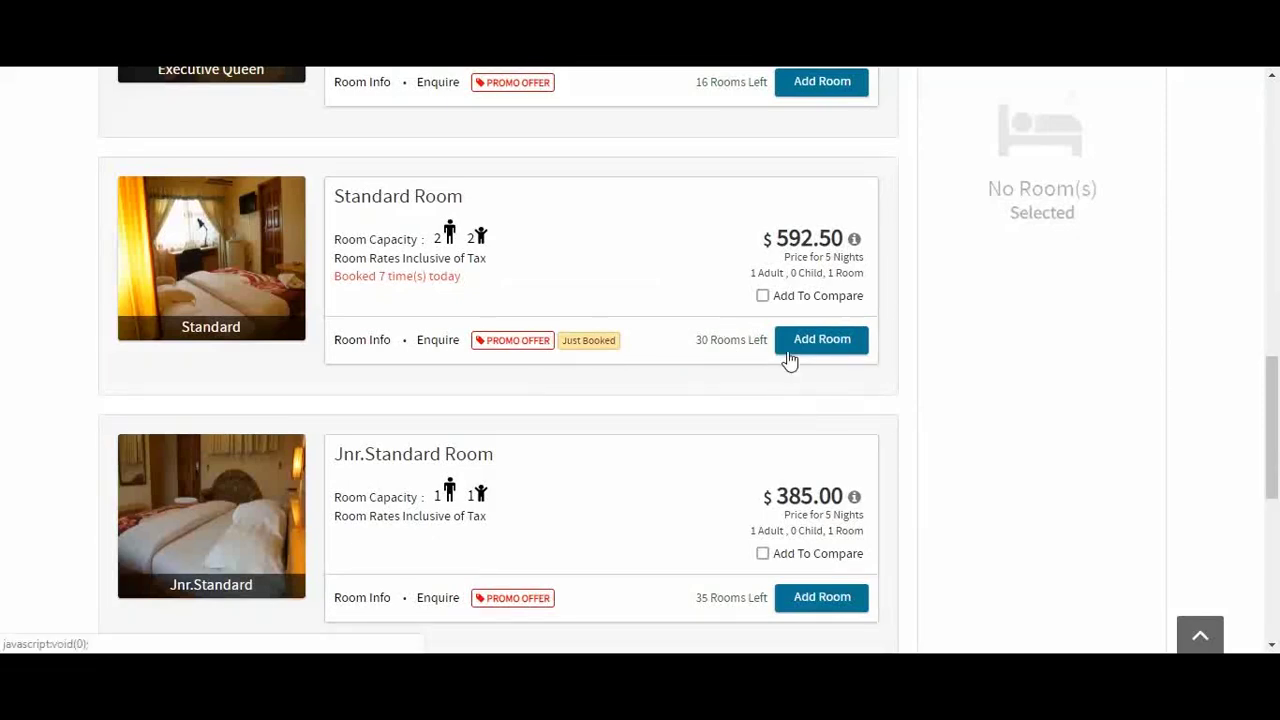
pyautogui.click(361, 341)
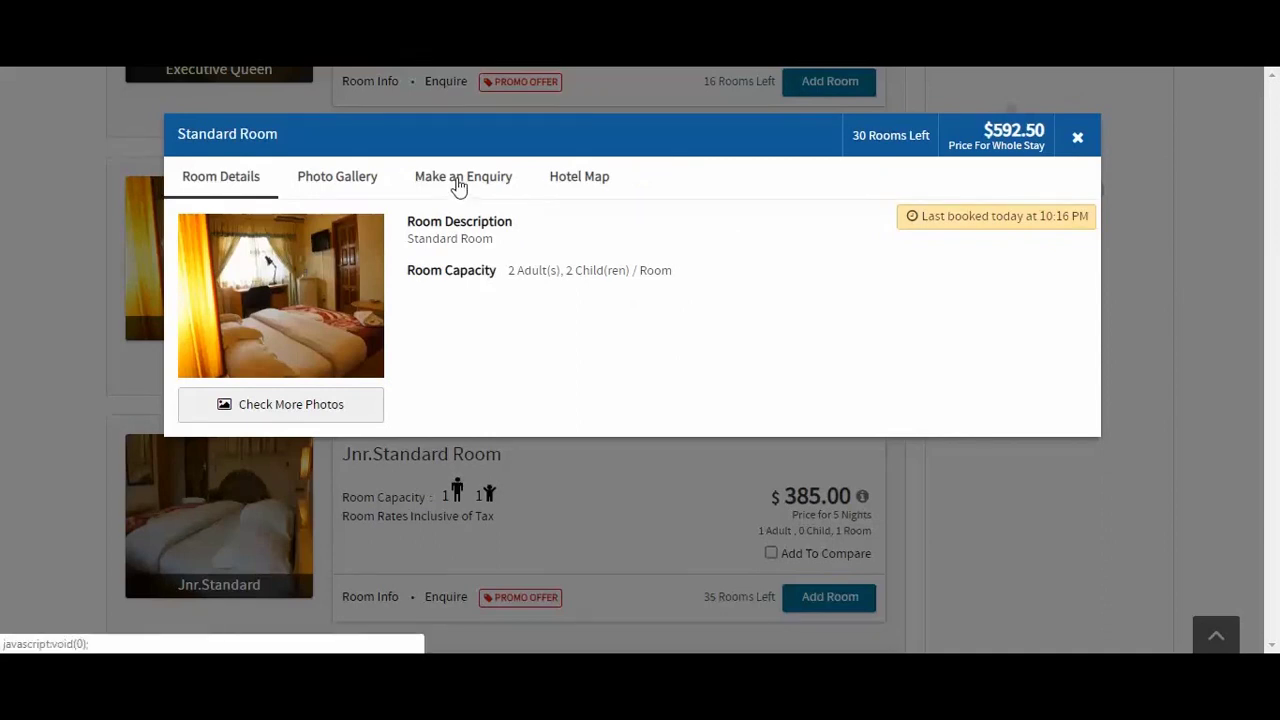
pyautogui.click(458, 187)
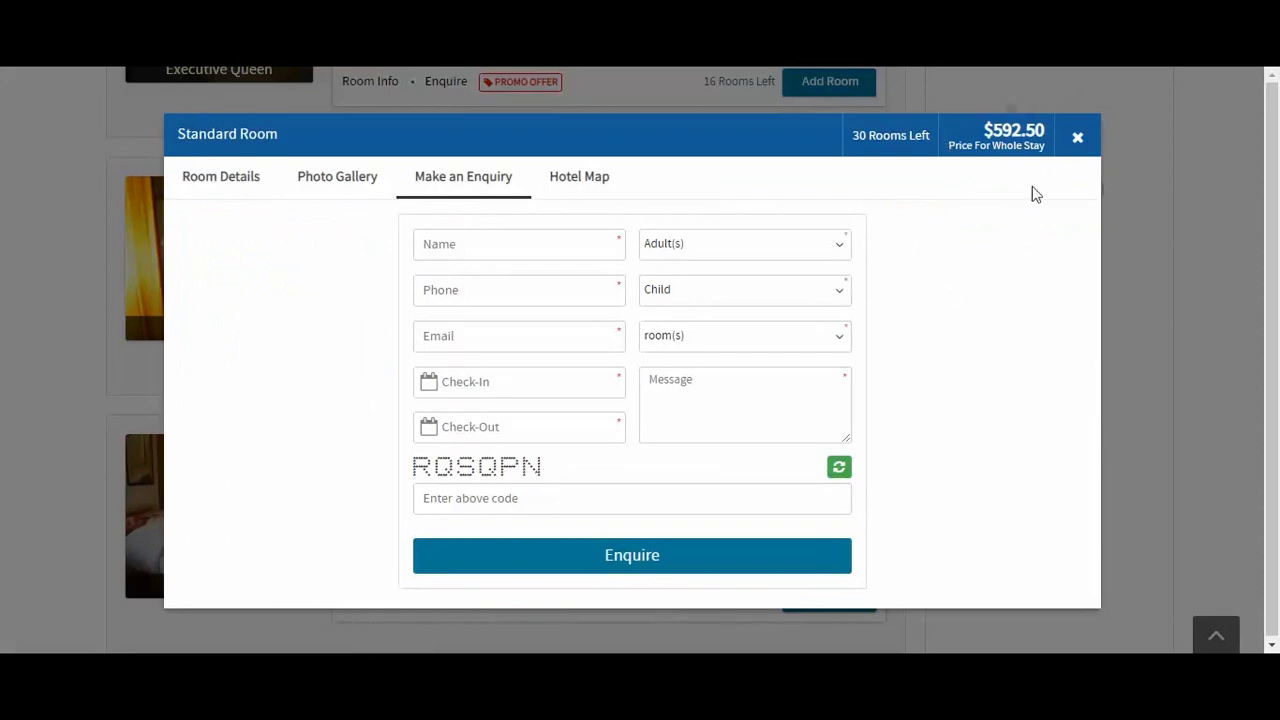
pyautogui.click(1077, 137)
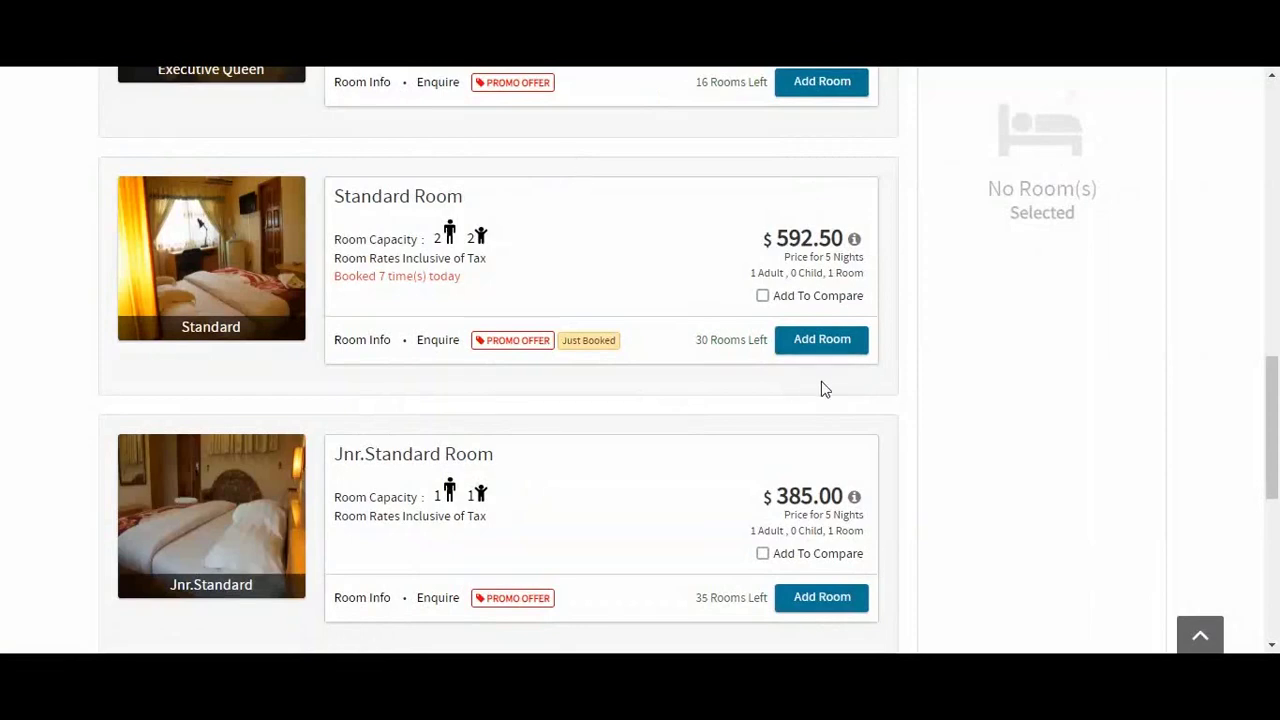
# Add the Standard Room to the booking and set its quantity to two rooms.
pyautogui.click(814, 347)
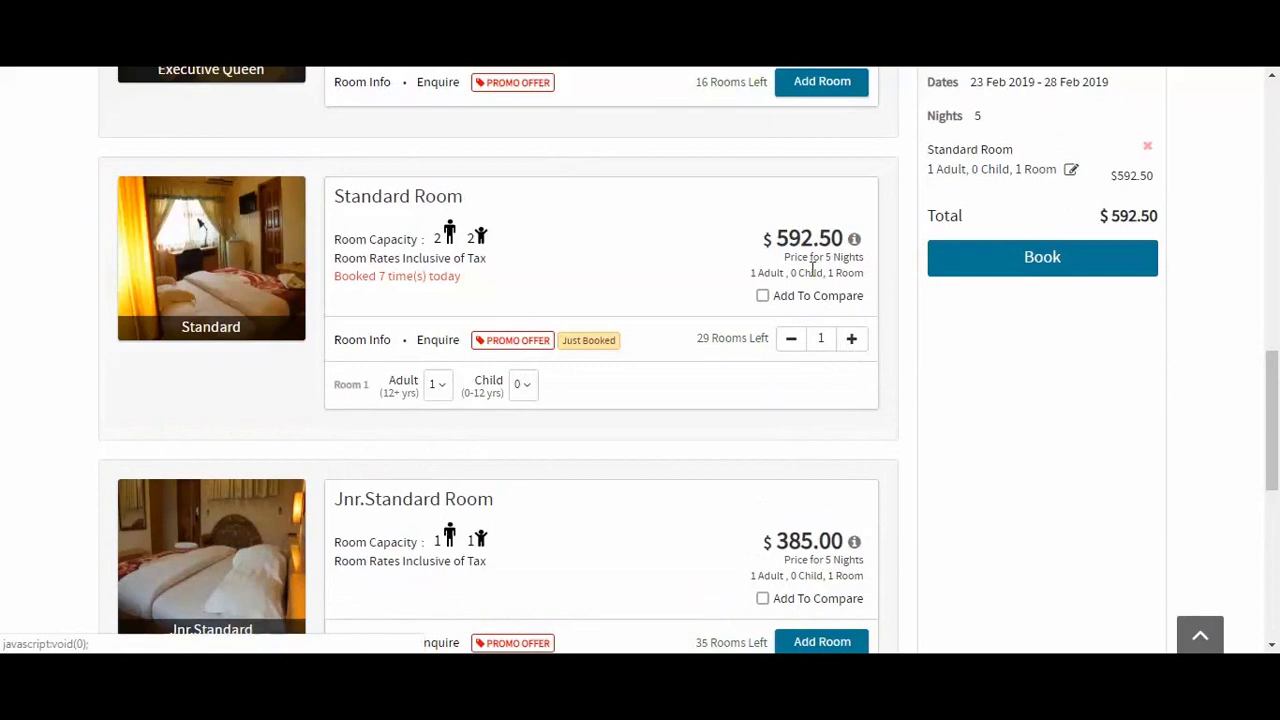
pyautogui.click(850, 341)
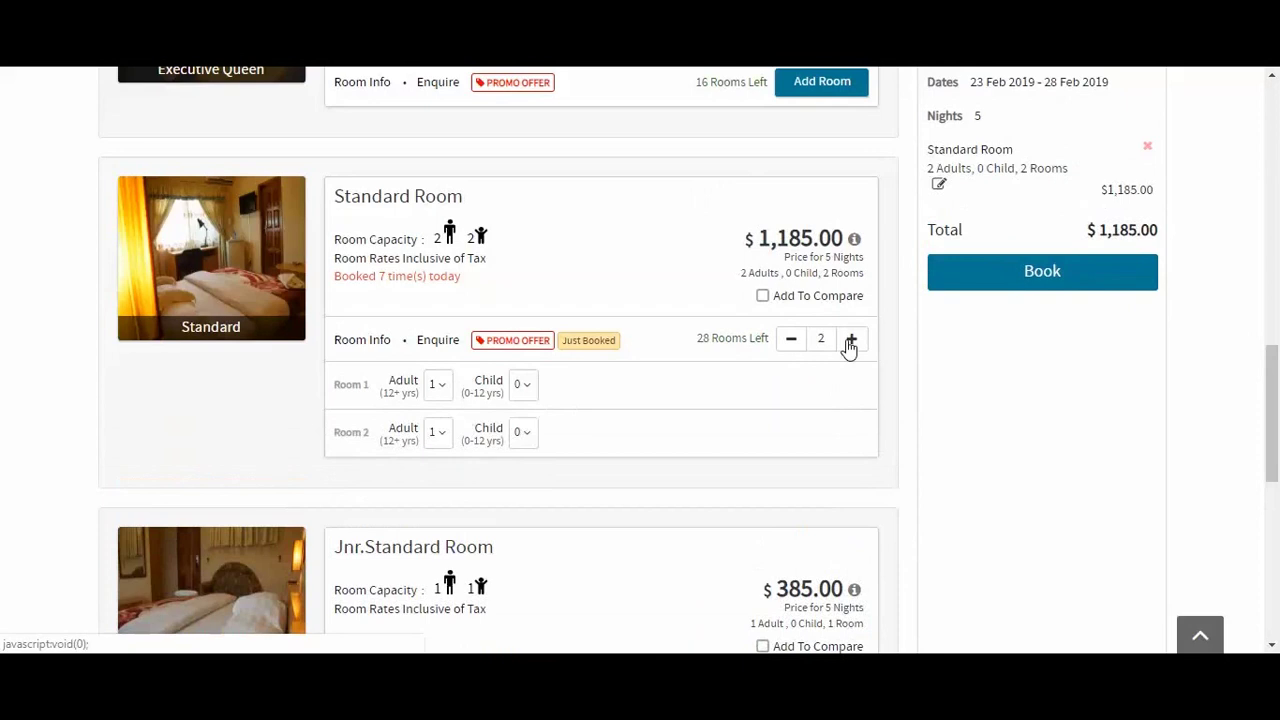
pyautogui.click(850, 341)
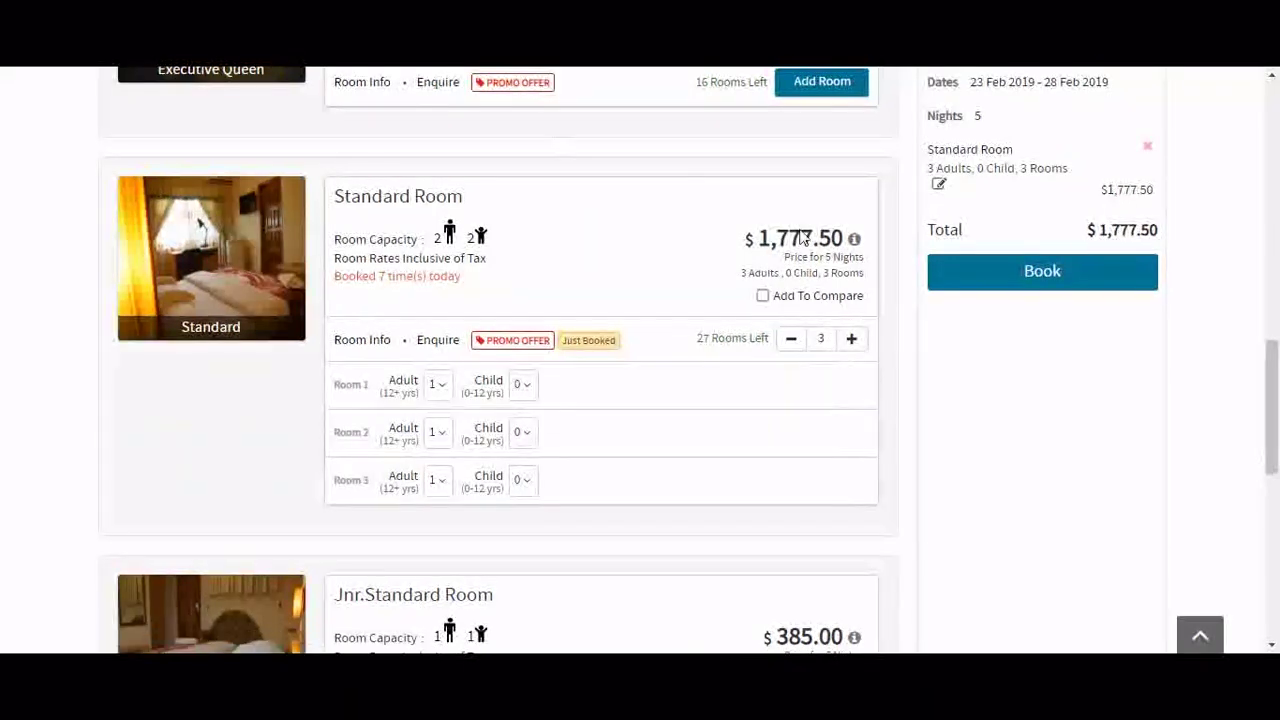
pyautogui.click(795, 344)
# Book the two Standard Rooms from the Booking Summary to reach Guest Information.
pyautogui.scroll(10, 1071, 314)
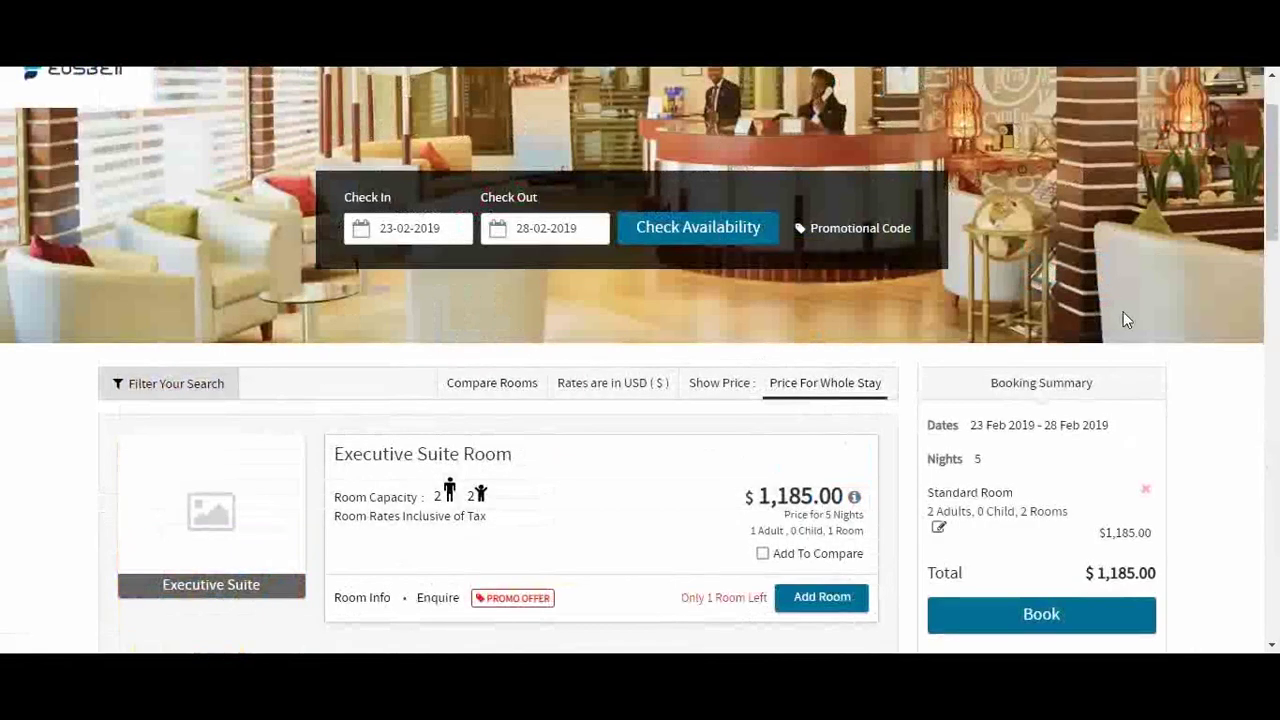
pyautogui.scroll(-2, 1062, 350)
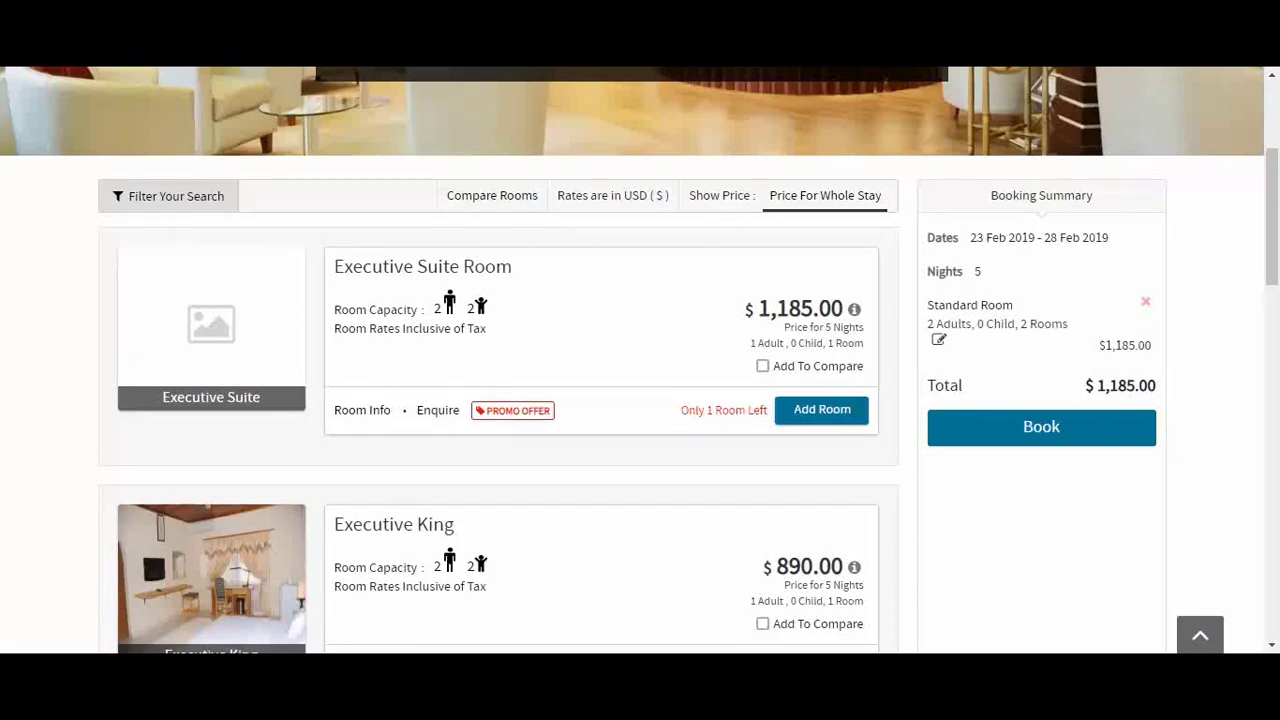
pyautogui.click(1073, 436)
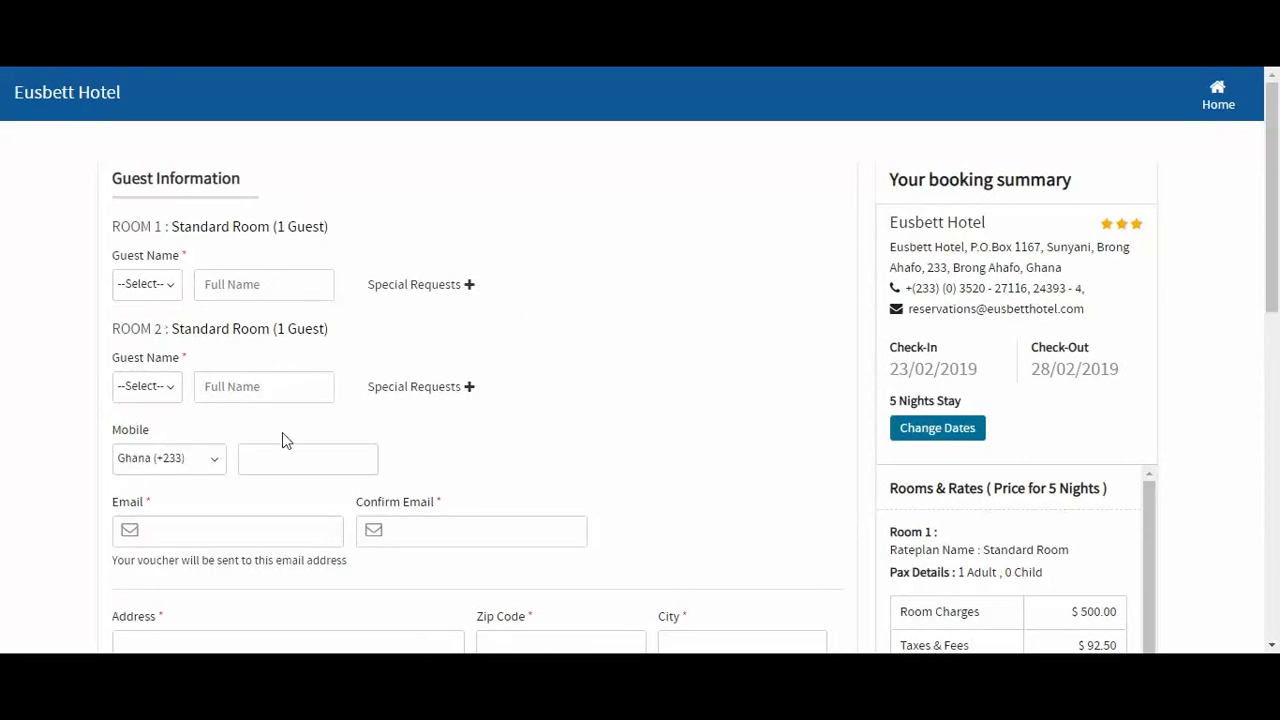
pyautogui.scroll(-7, 282, 440)
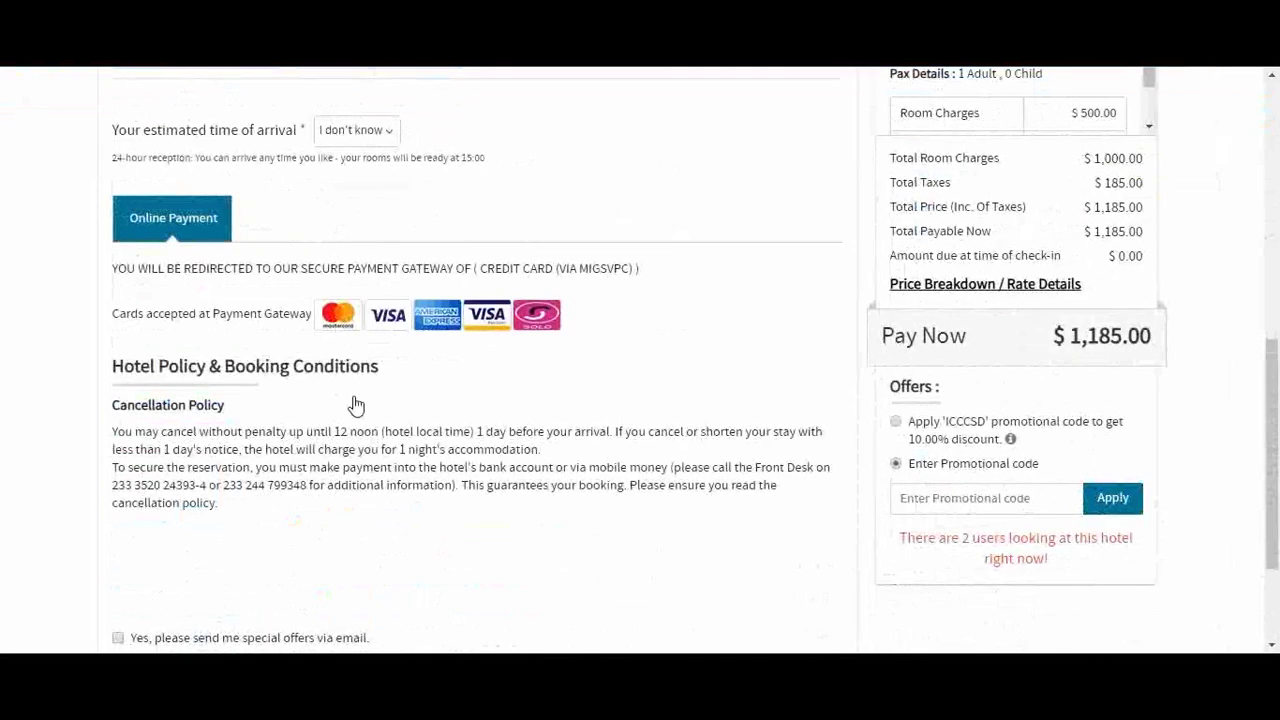
pyautogui.scroll(-1, 329, 451)
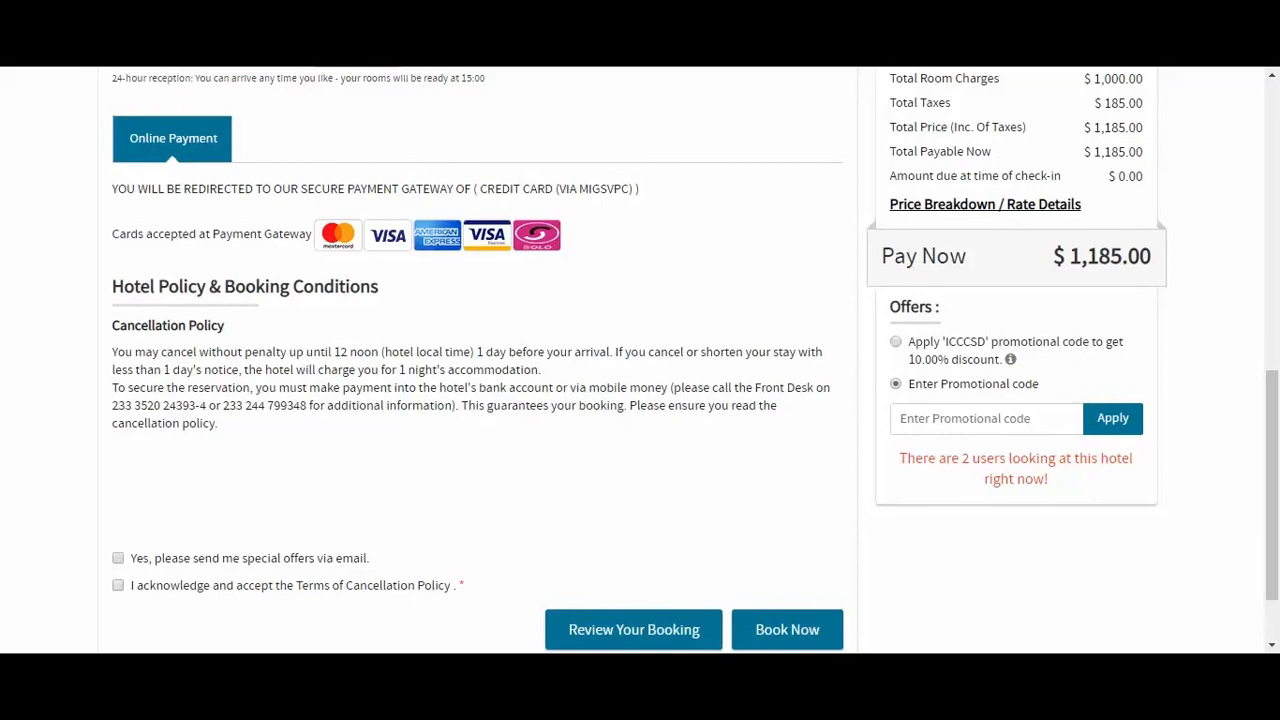
pyautogui.scroll(6, 1135, 287)
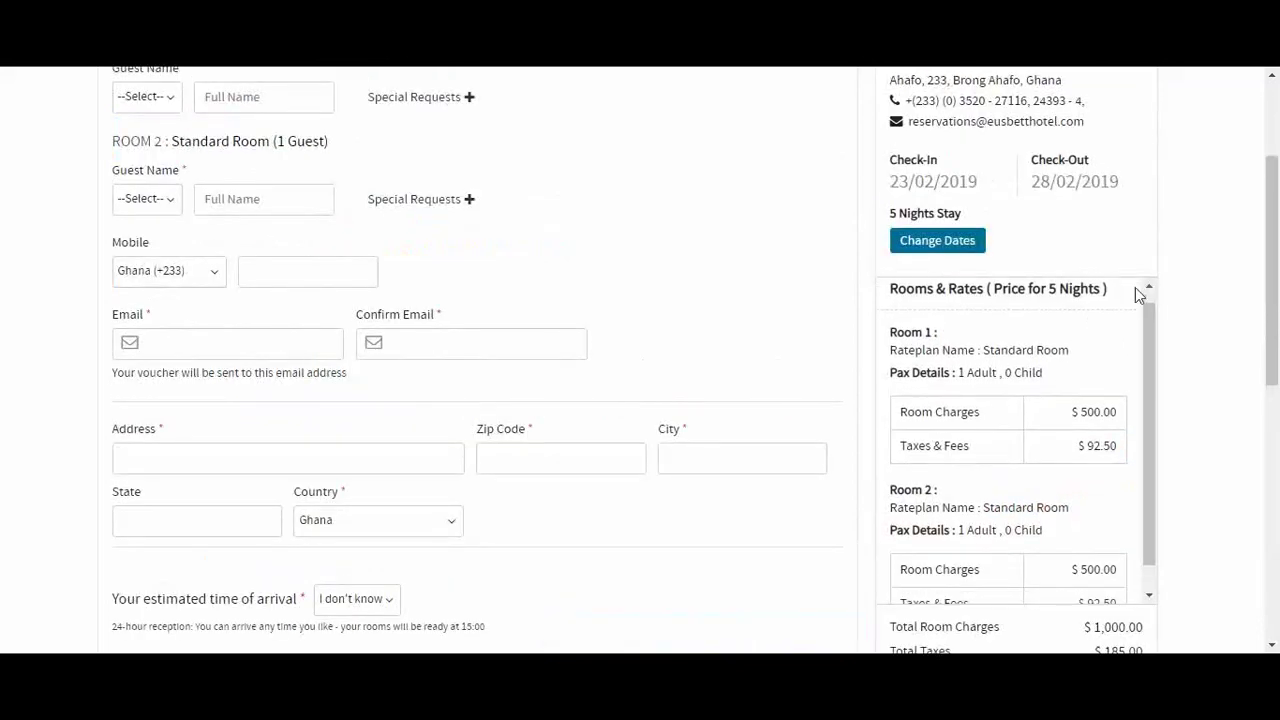
pyautogui.scroll(3, 1135, 287)
pyautogui.scroll(-4, 1276, 238)
pyautogui.scroll(3, 1276, 238)
pyautogui.scroll(-2, 1238, 258)
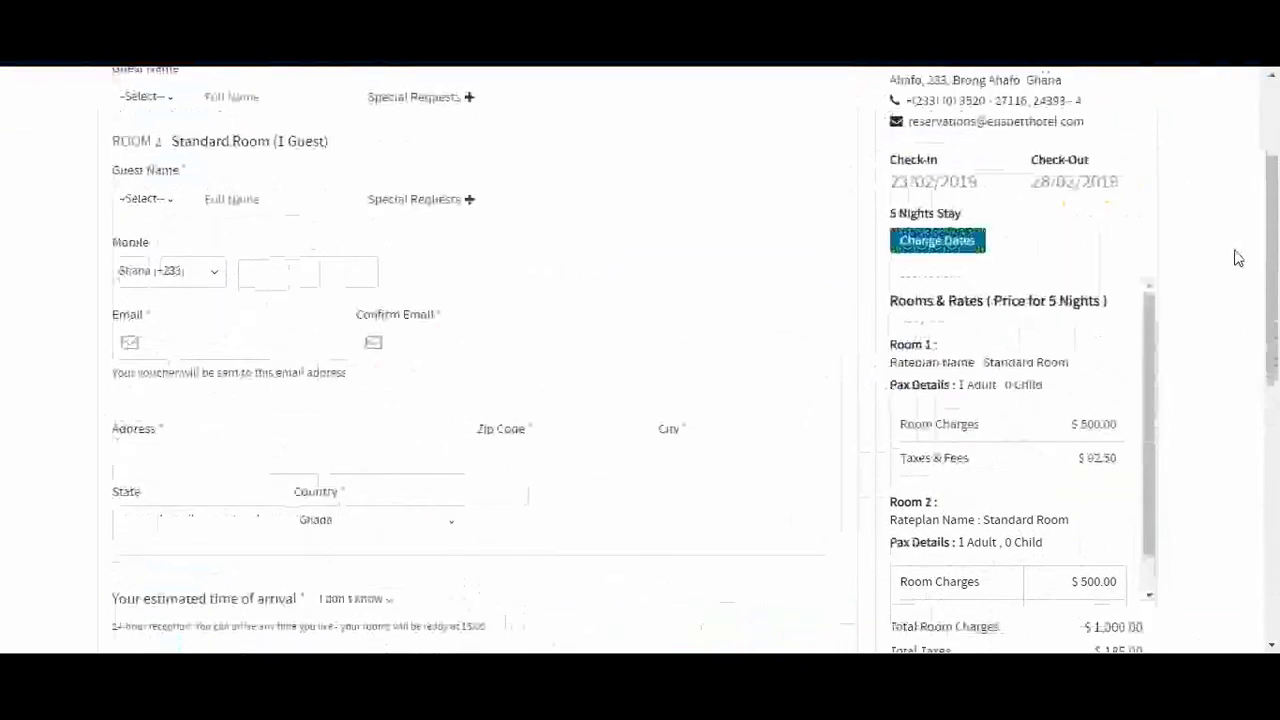
pyautogui.scroll(-2, 1119, 422)
pyautogui.scroll(-3, 1249, 297)
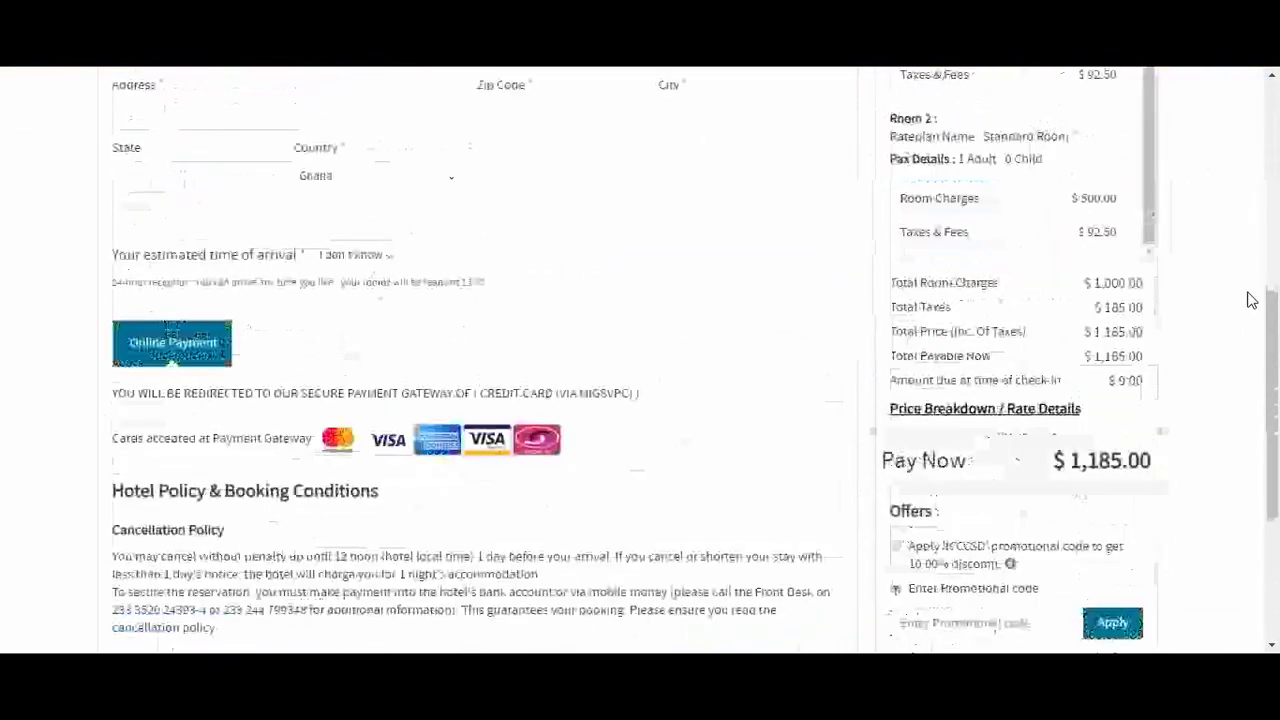
pyautogui.scroll(-2, 1249, 297)
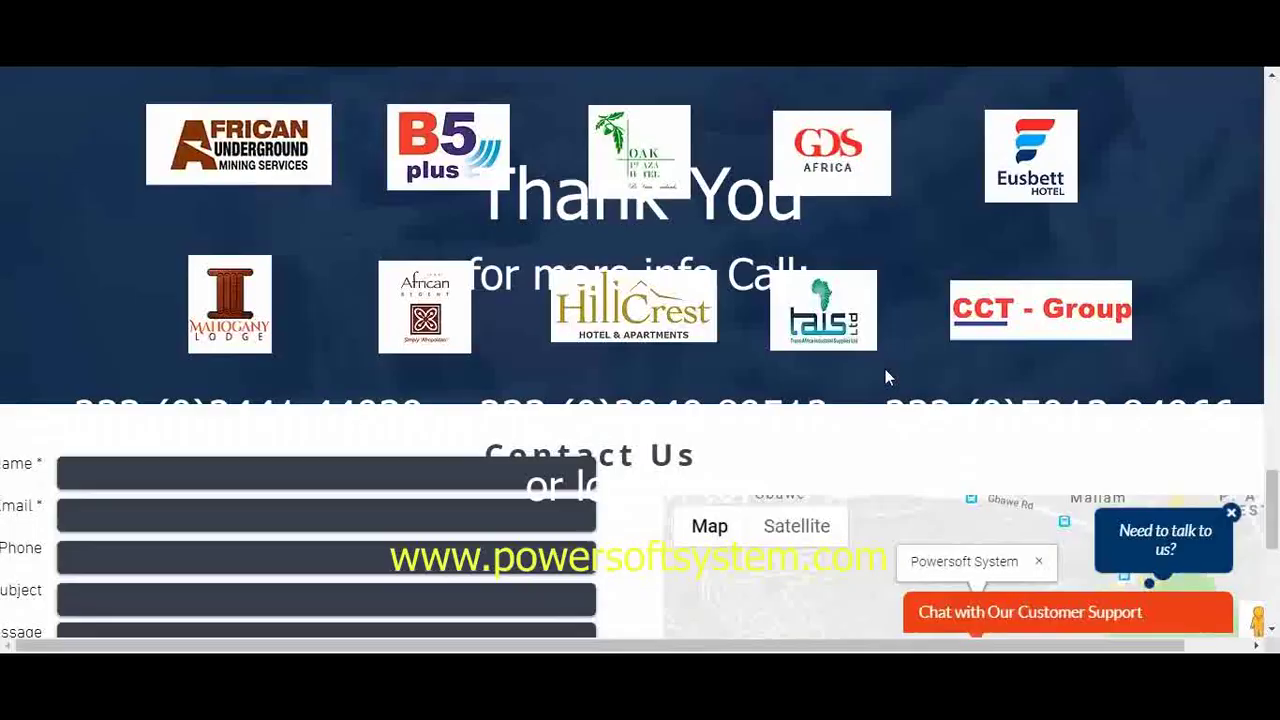
# Scroll the Powersoft System website up to its About Us section.
pyautogui.scroll(15, 885, 372)
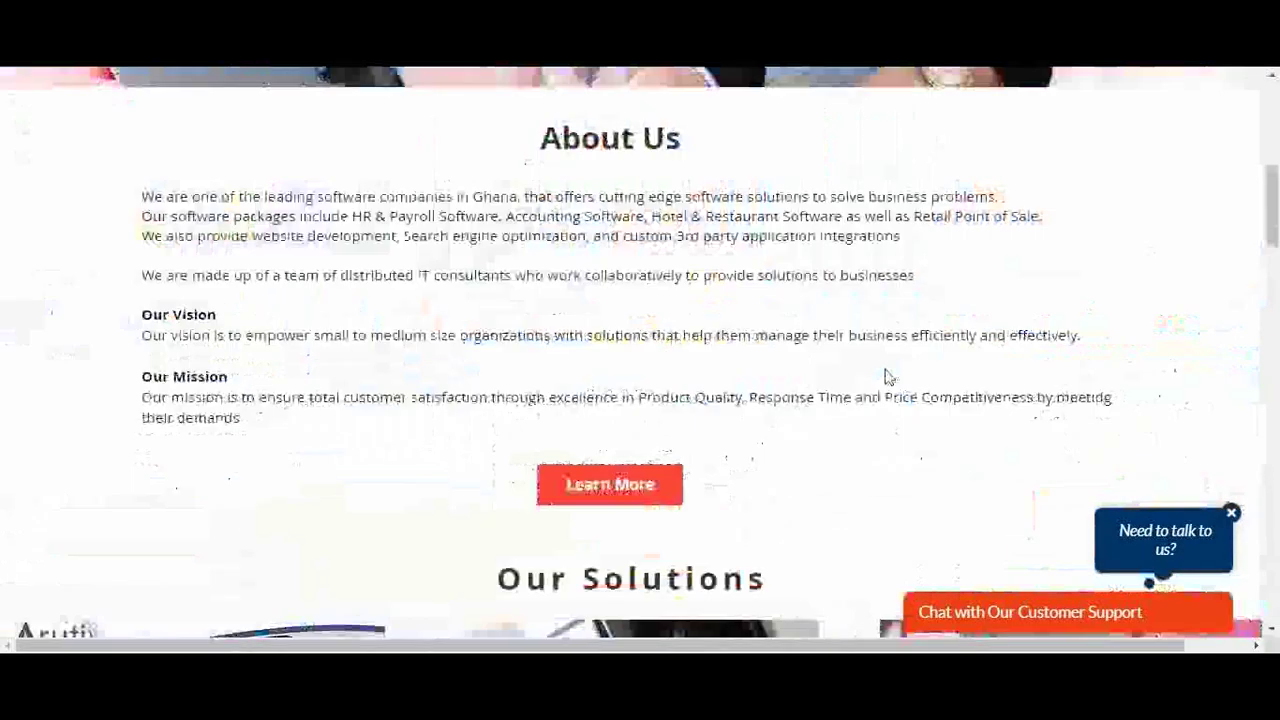